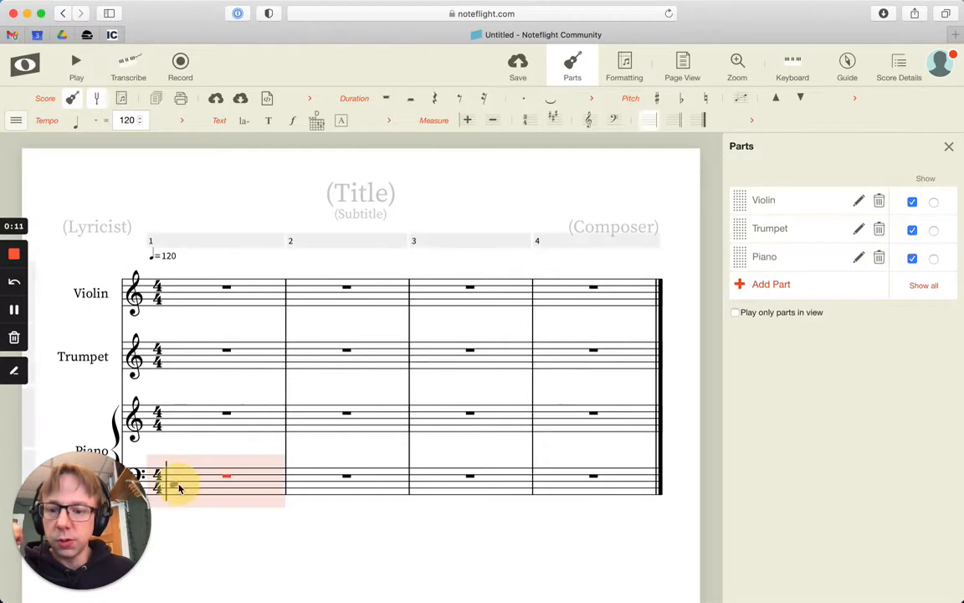
Enter quarter notes on beat 1 of the piano's first measure: C in the bass staff, E and G in the treble
left_click(177, 483)
left_click(175, 430)
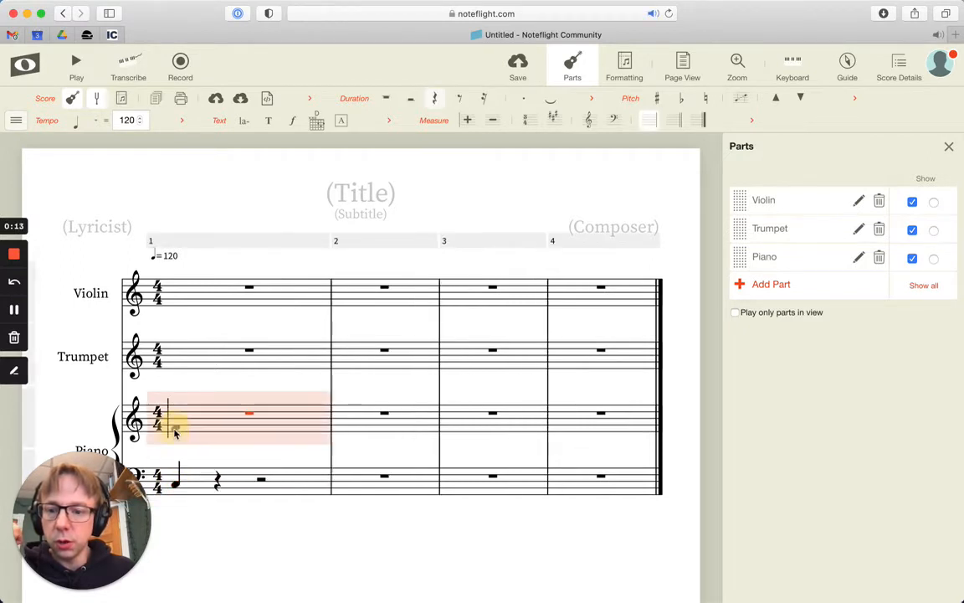
left_click(175, 429)
left_click(176, 428)
left_click(177, 427)
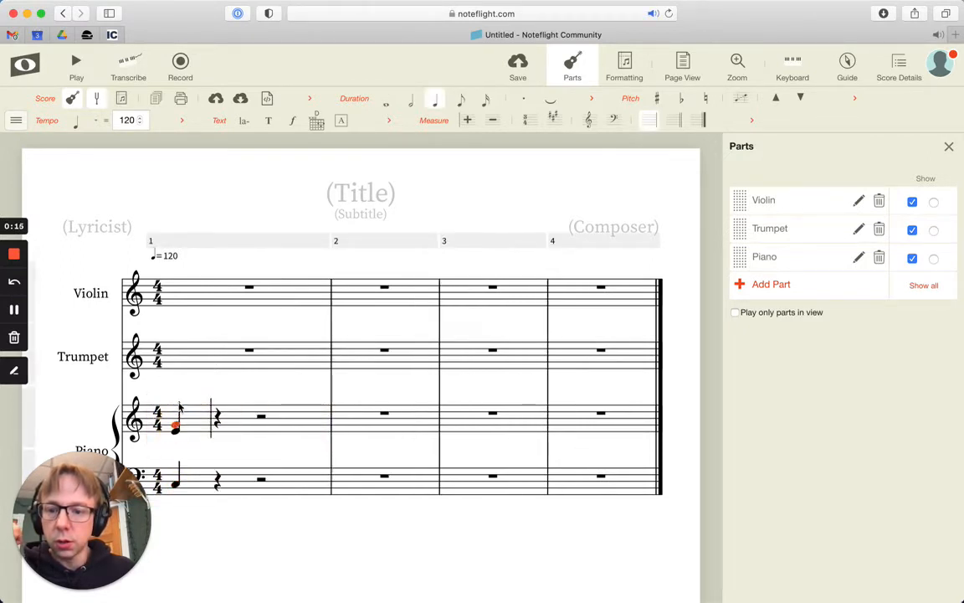
Enter a quarter-note C in the trumpet and E in the violin on beat 1, and play back the score
left_click(176, 352)
left_click(178, 355)
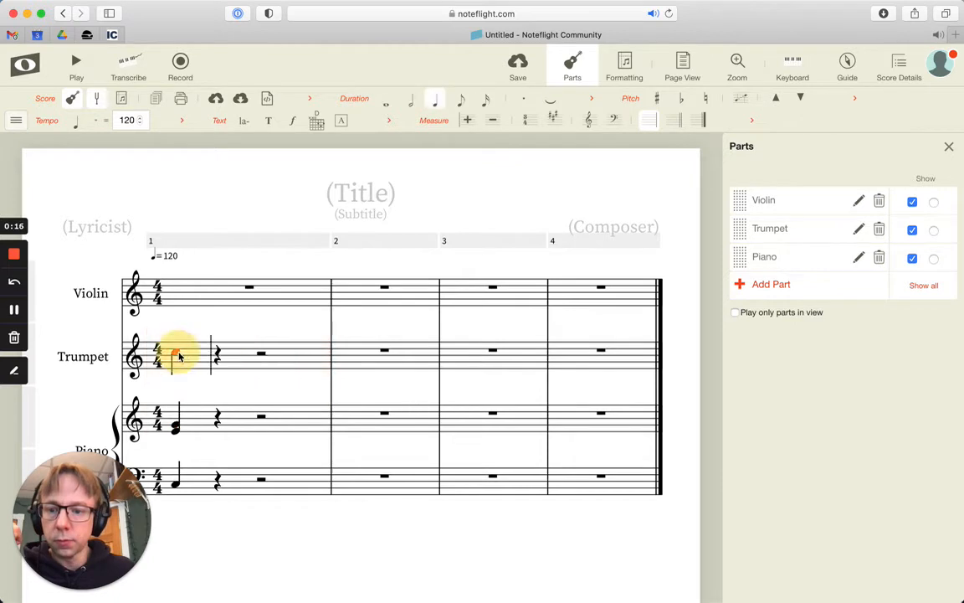
left_click(179, 287)
left_click(178, 289)
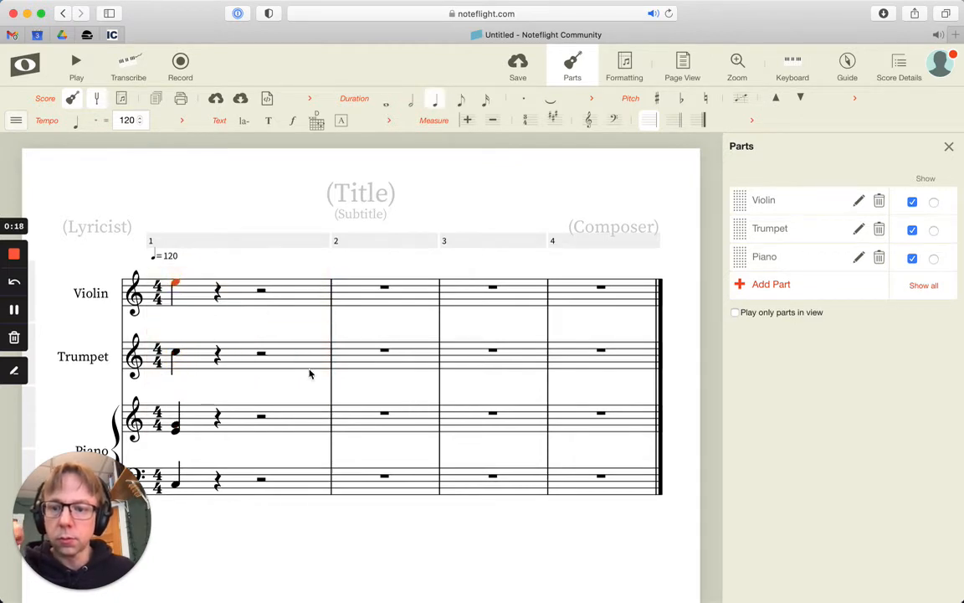
left_click(77, 65)
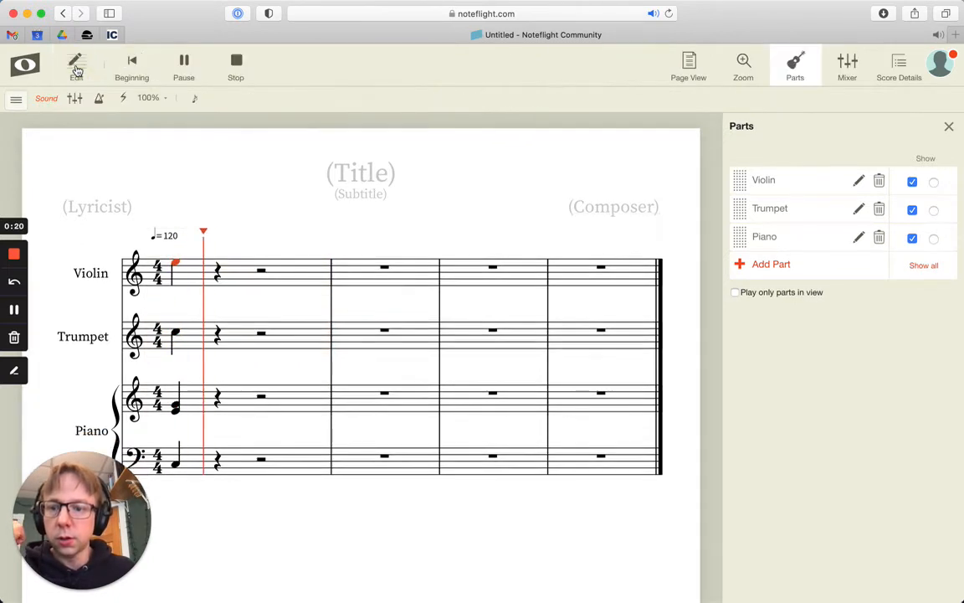
left_click(227, 69)
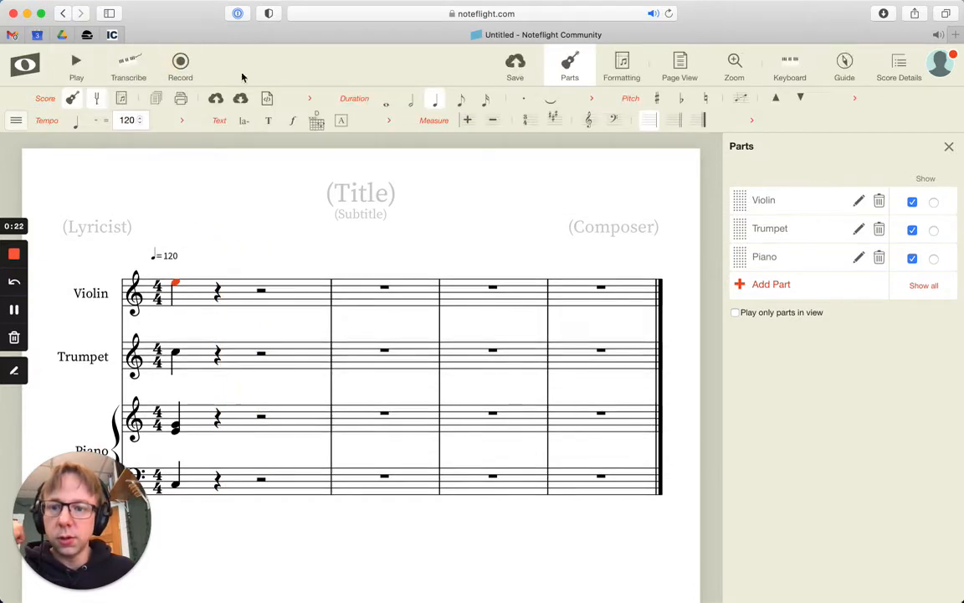
Turn off concert pitch for the score and add a C above the piano's treble chord on beat 1
left_click(100, 100)
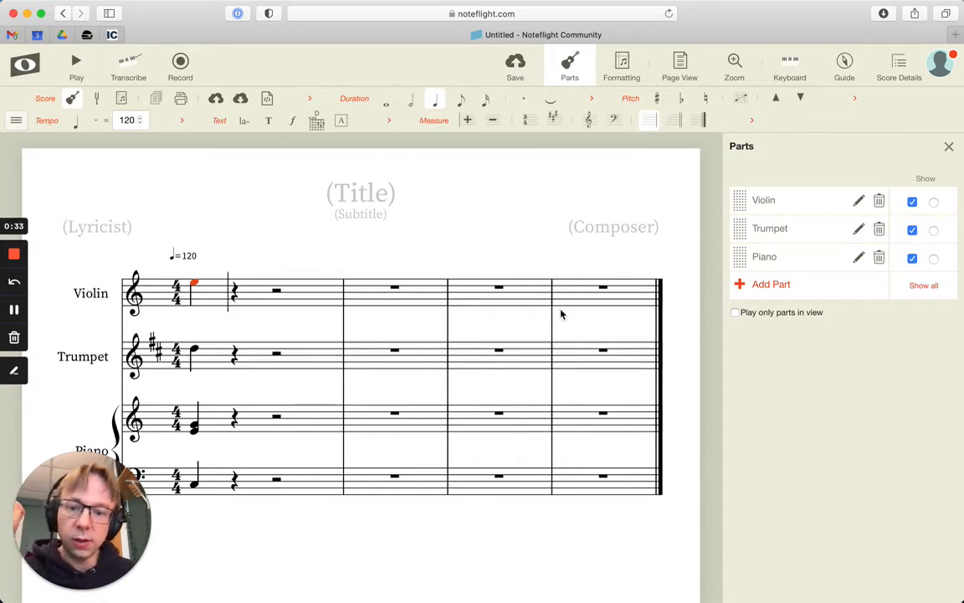
left_click(193, 351)
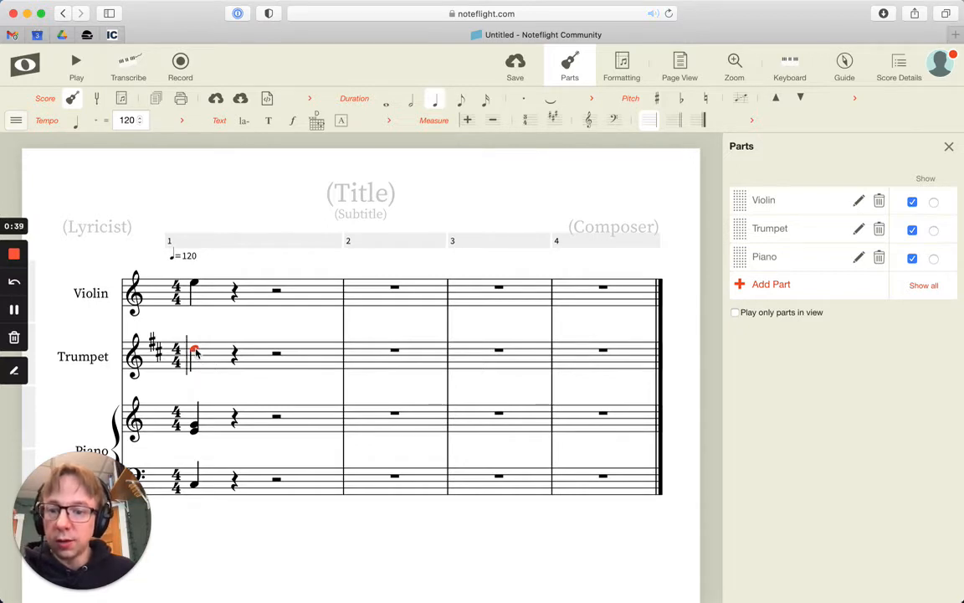
left_click(194, 417)
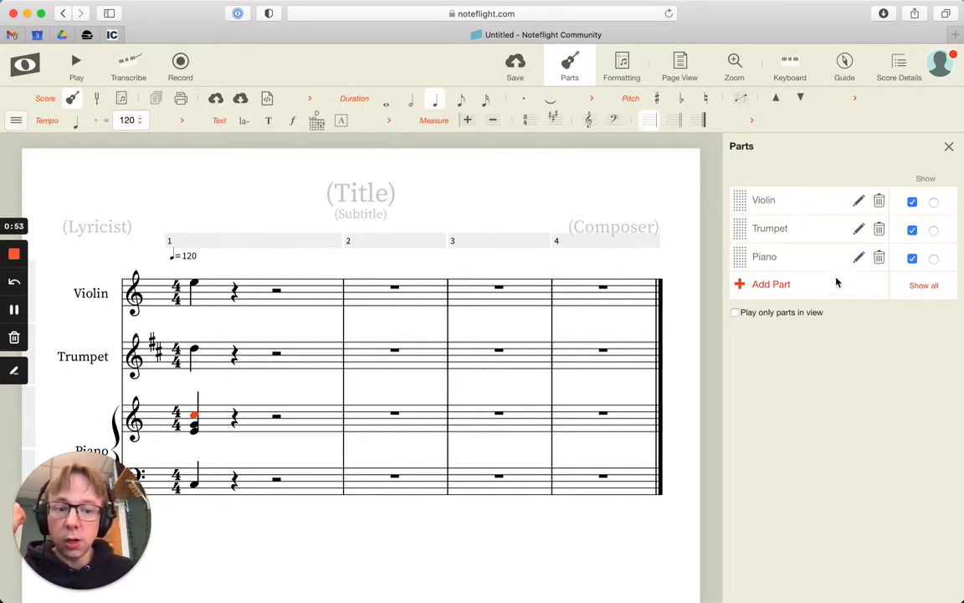
Edit the Trumpet part and set its instrument octave to 1
left_click(859, 230)
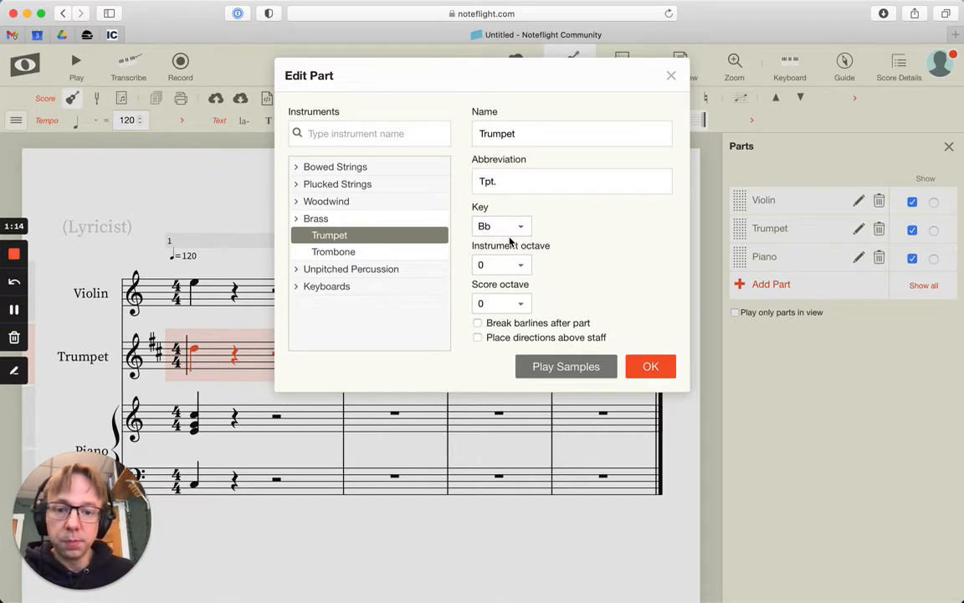
left_click(523, 266)
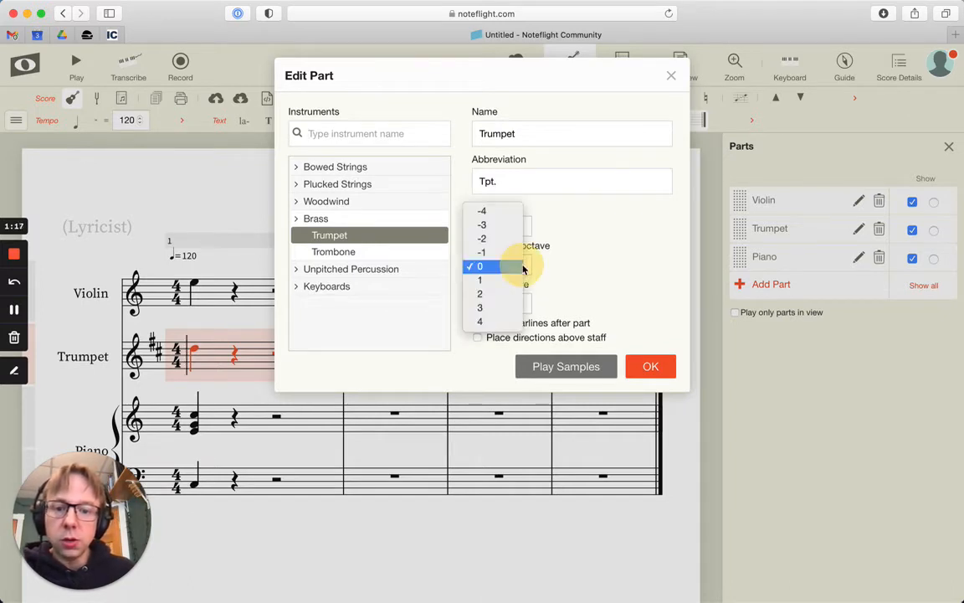
left_click(520, 268)
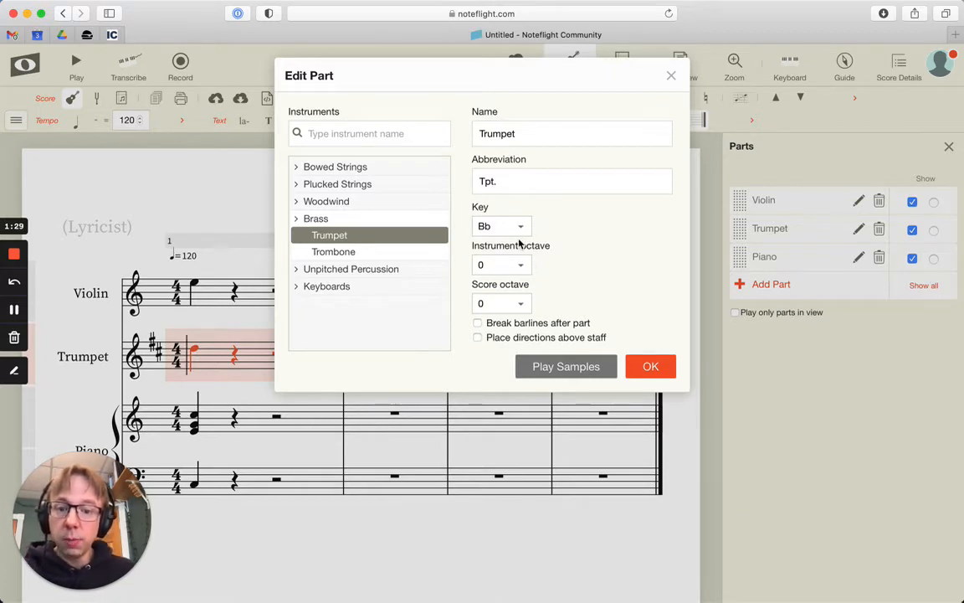
left_click(518, 266)
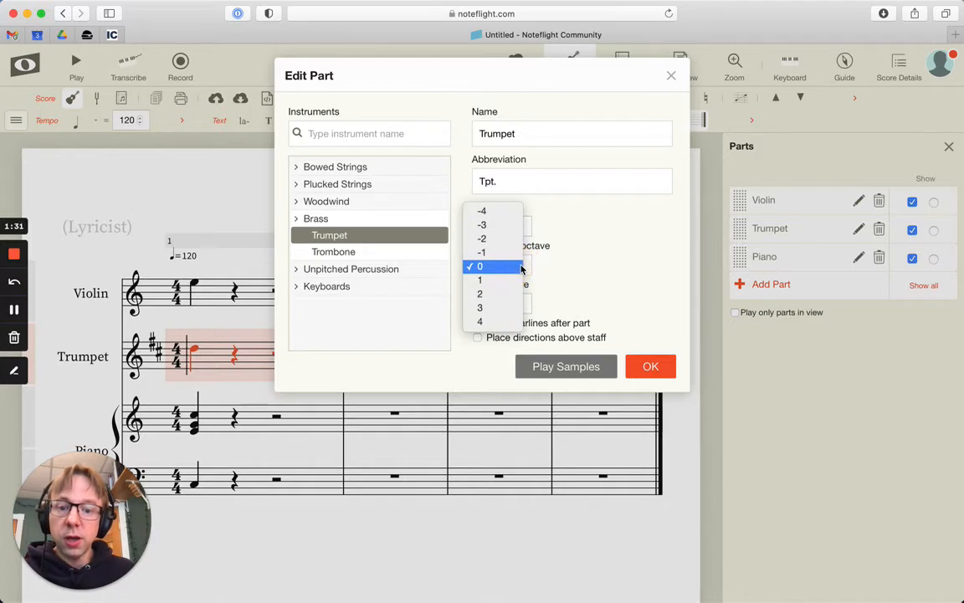
left_click(513, 279)
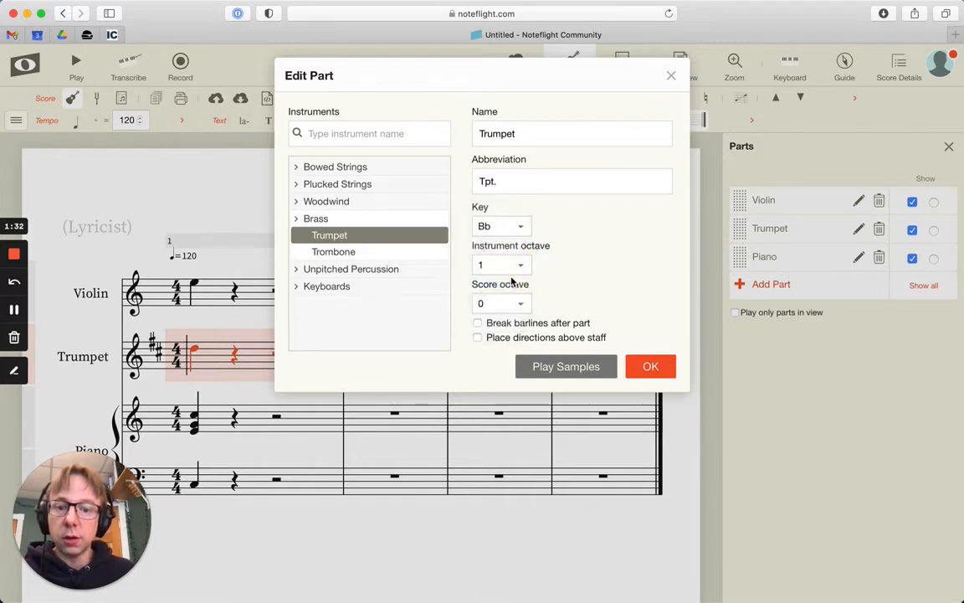
Rename the trumpet part as Piccolo Trumpet with the abbreviation P.Tpt. and apply the part changes
left_click_drag(510, 134, 482, 134)
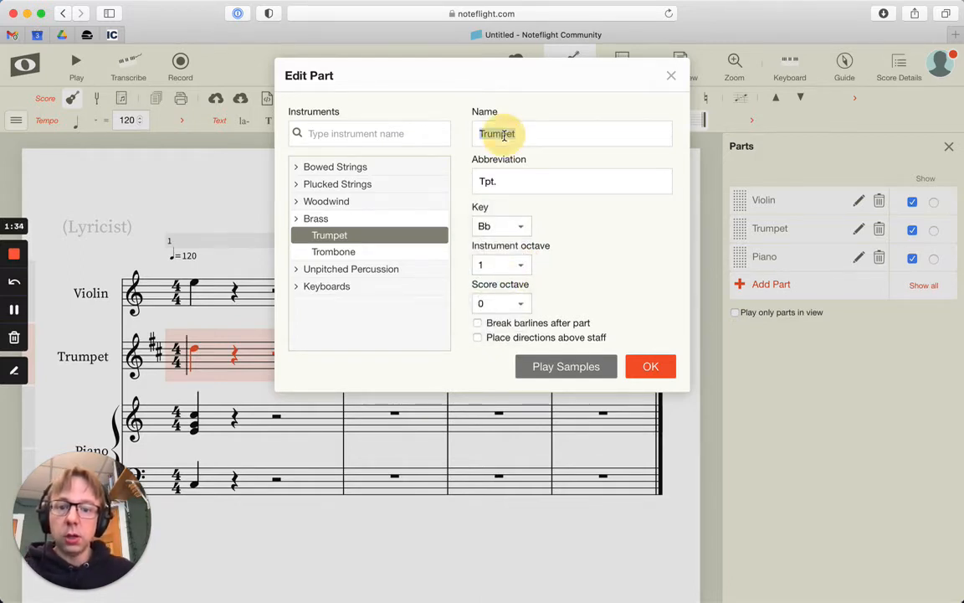
left_click(475, 134)
type("Picc")
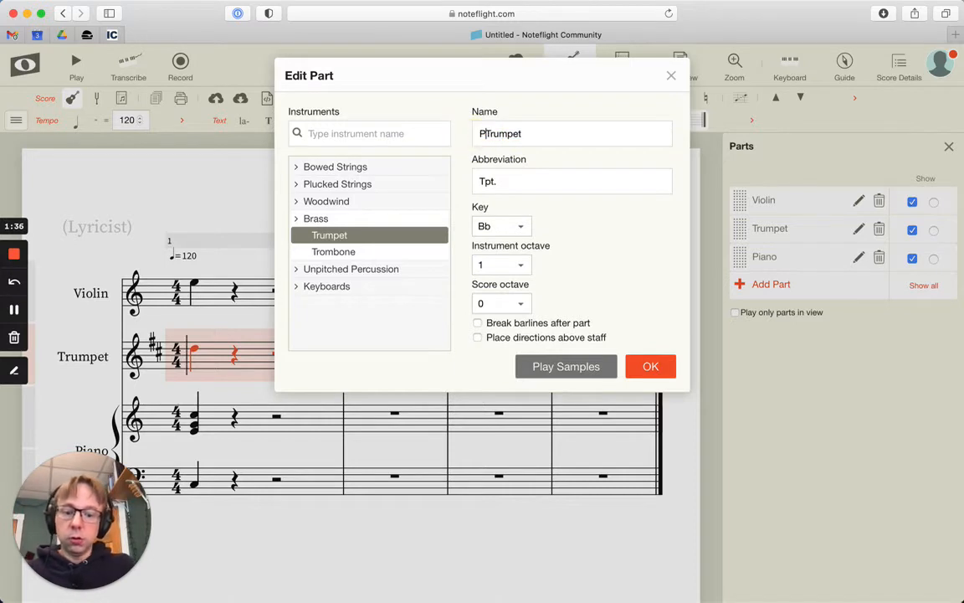
type("olo")
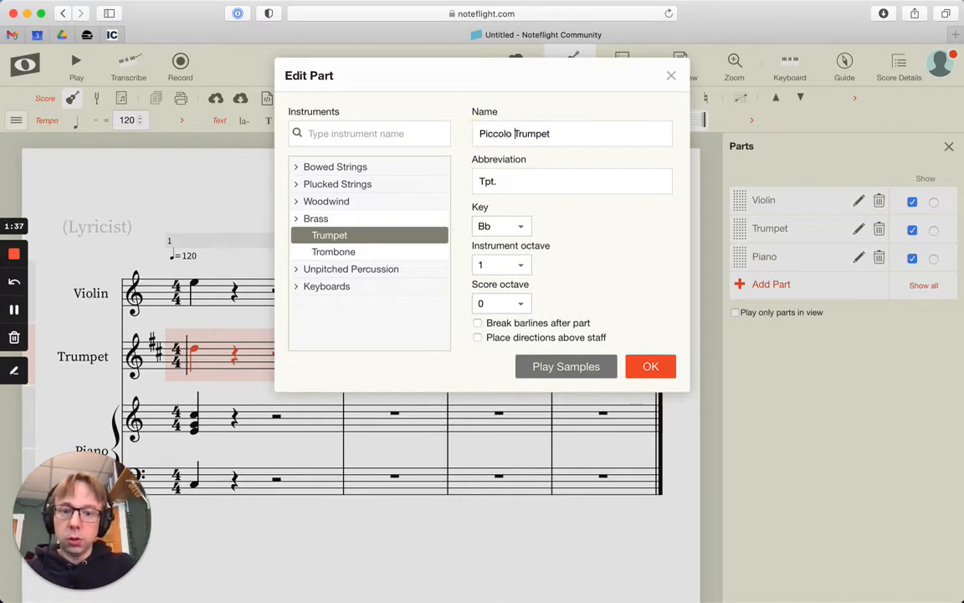
left_click(479, 182)
type("P.")
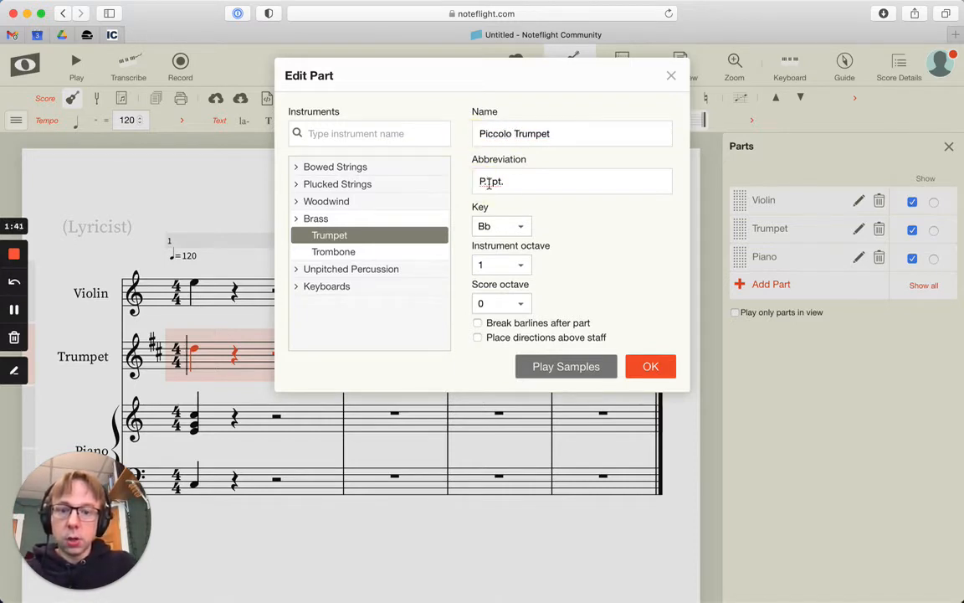
left_click(652, 366)
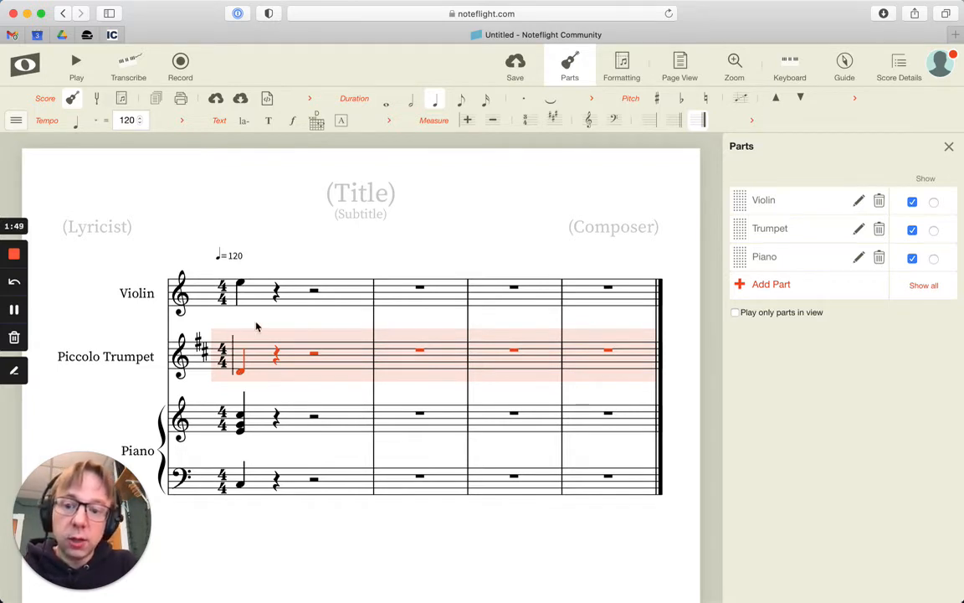
Try a quarter-note D on beat 2 of the piccolo trumpet staff and delete it
left_click(242, 371)
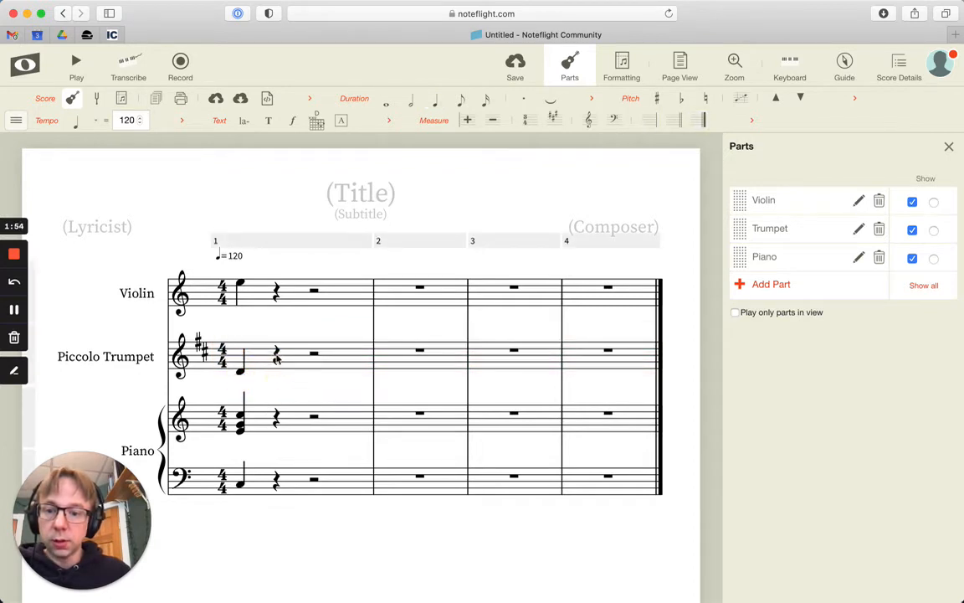
left_click(276, 363)
left_click(276, 372)
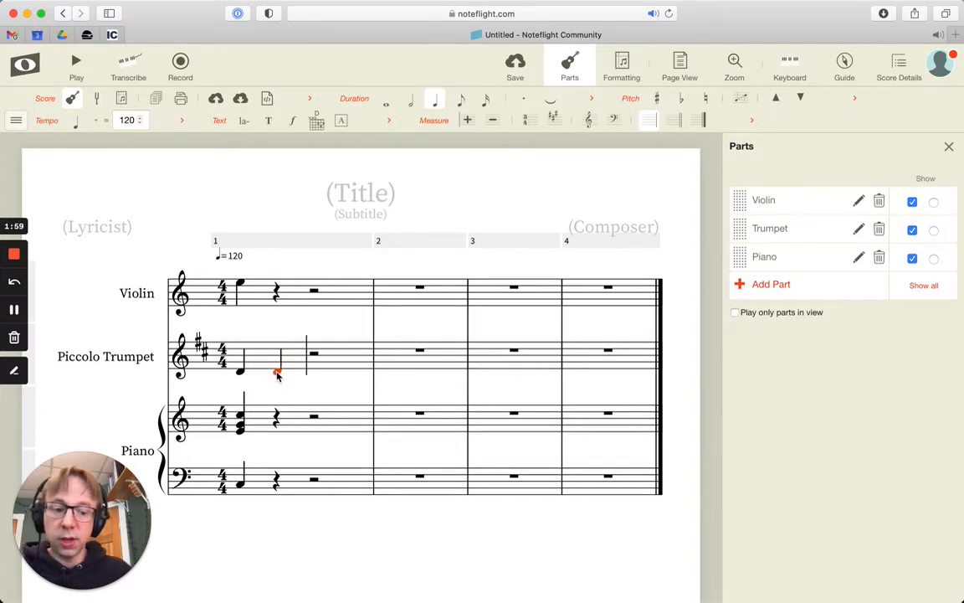
key("Delete")
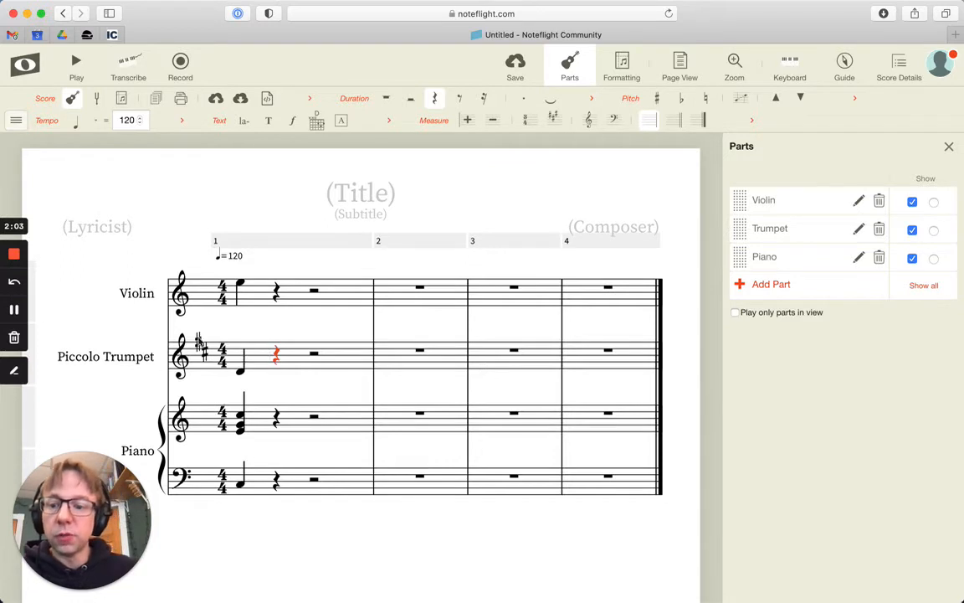
Toggle the score between concert and transposed pitch to compare the piccolo trumpet notation, ending in concert pitch
left_click(97, 100)
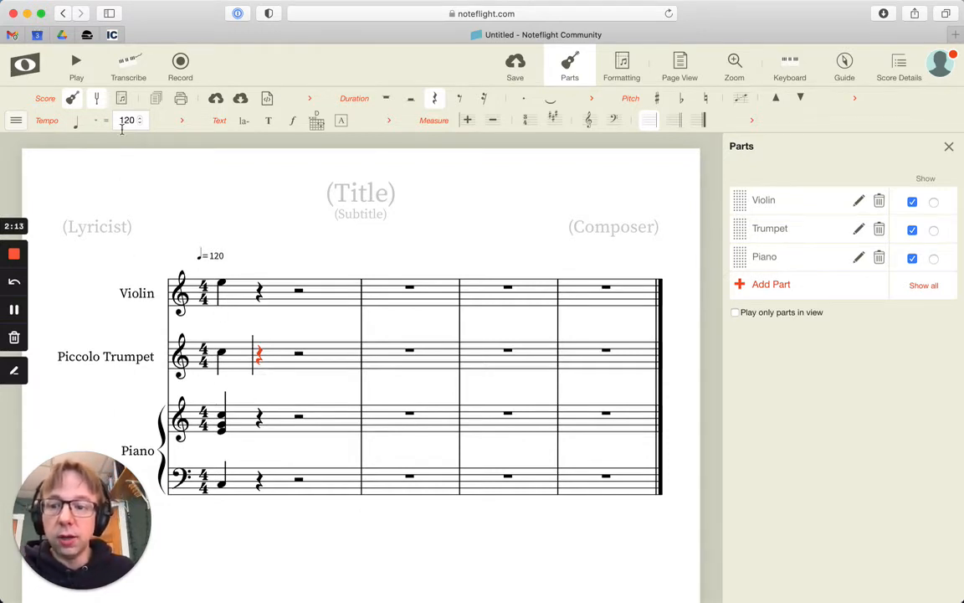
left_click(97, 99)
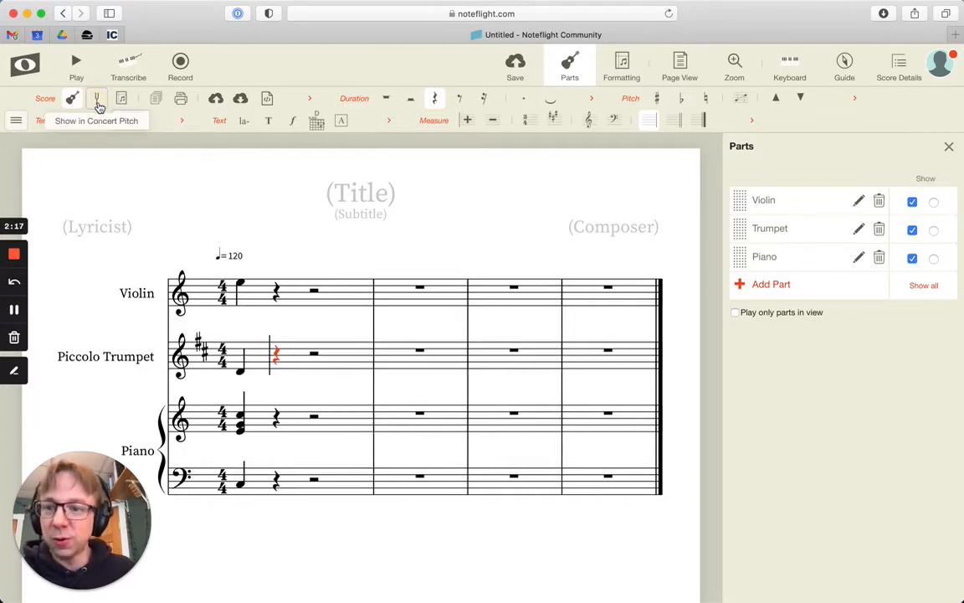
left_click(98, 101)
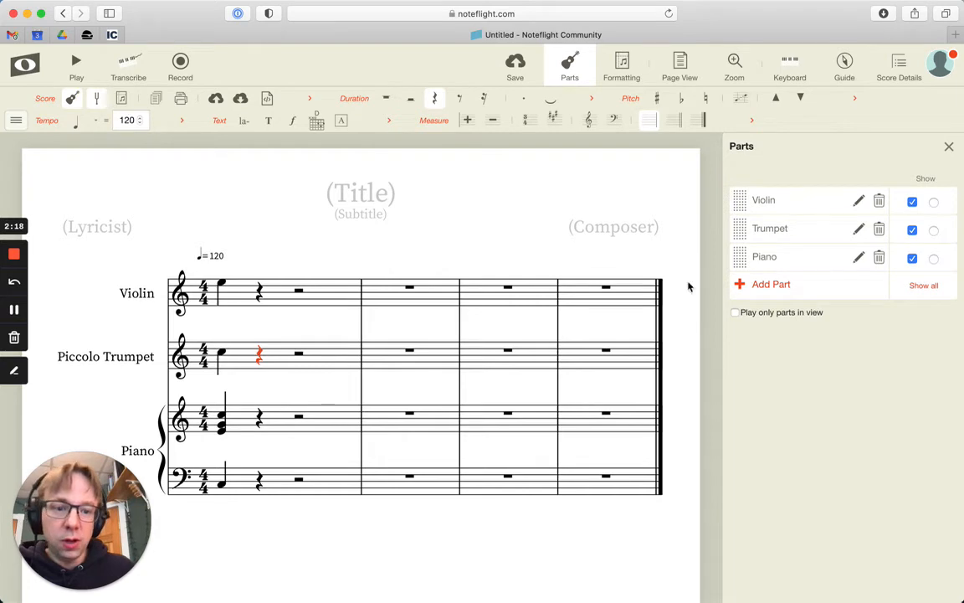
Add a Double Bass part from the bowed strings to the score, keeping its default settings
left_click(780, 285)
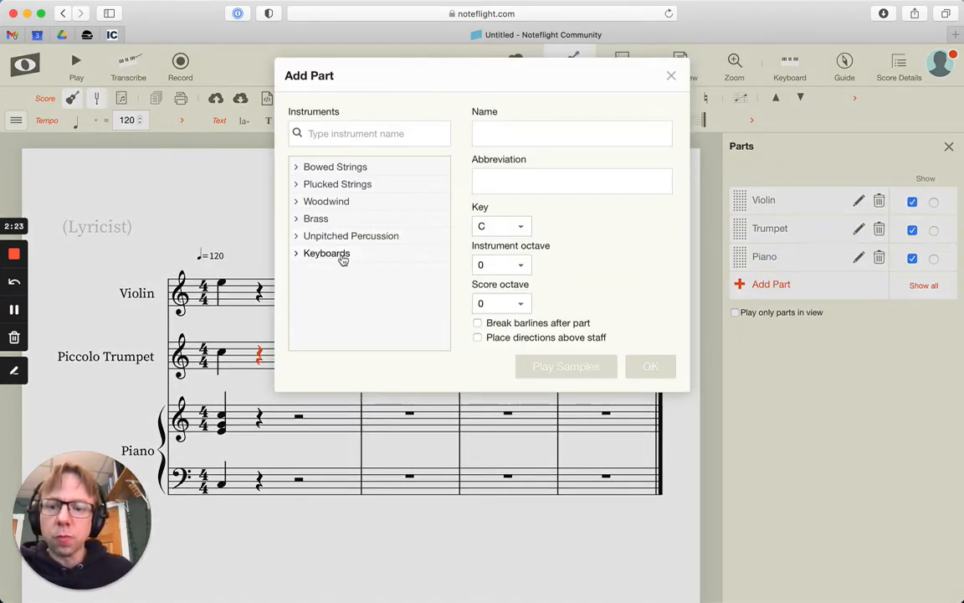
left_click(298, 168)
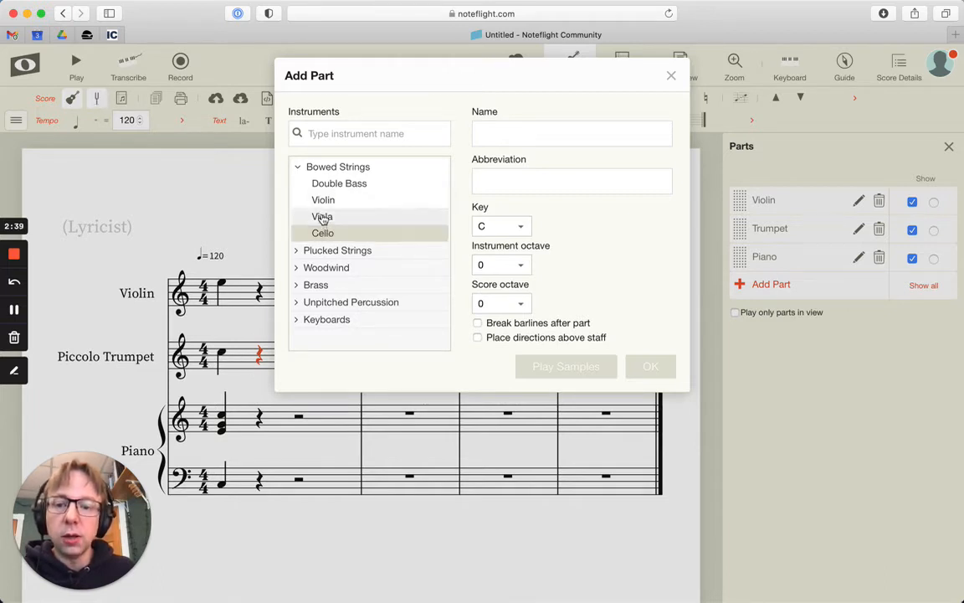
left_click(331, 184)
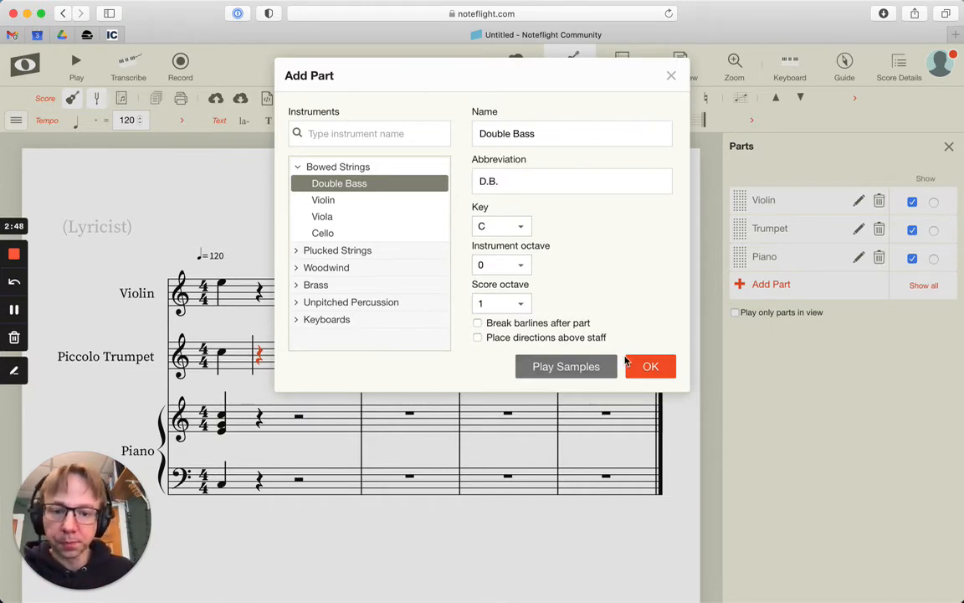
left_click(650, 366)
Enter a quarter-note C on beat 1 of the double bass staff's first measure
scroll(329, 431, "down", 3)
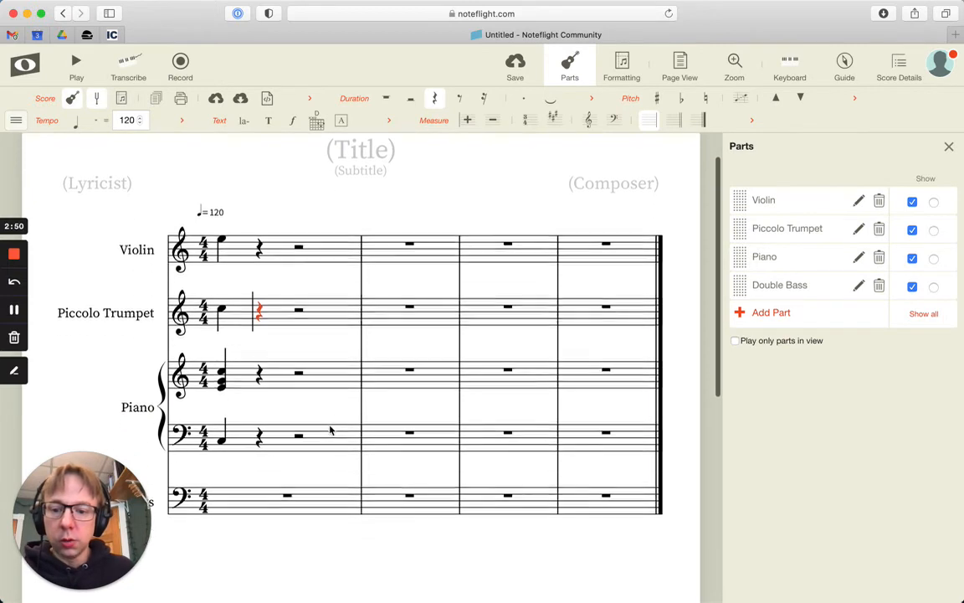
left_click(237, 426)
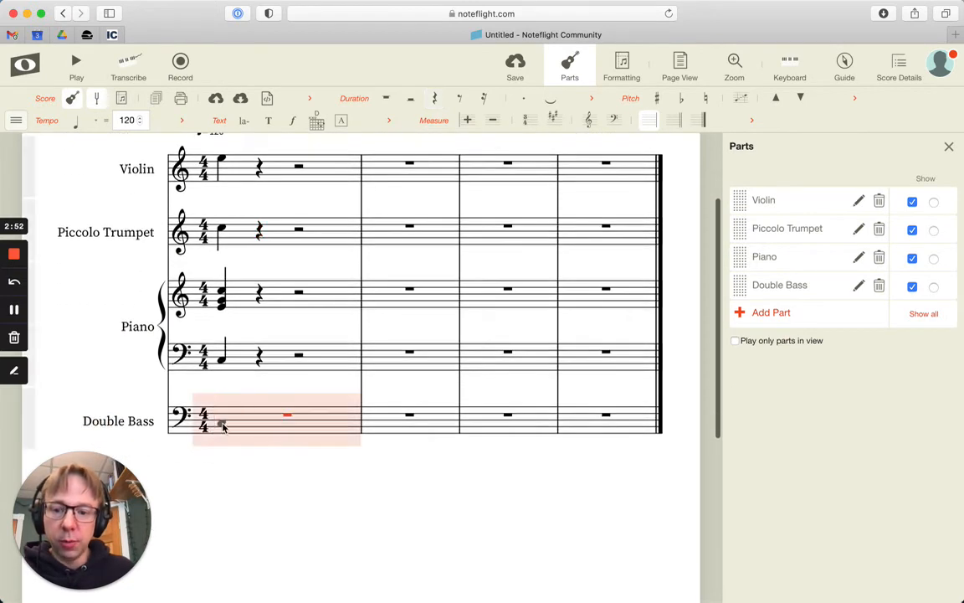
left_click(222, 425)
left_click(223, 425)
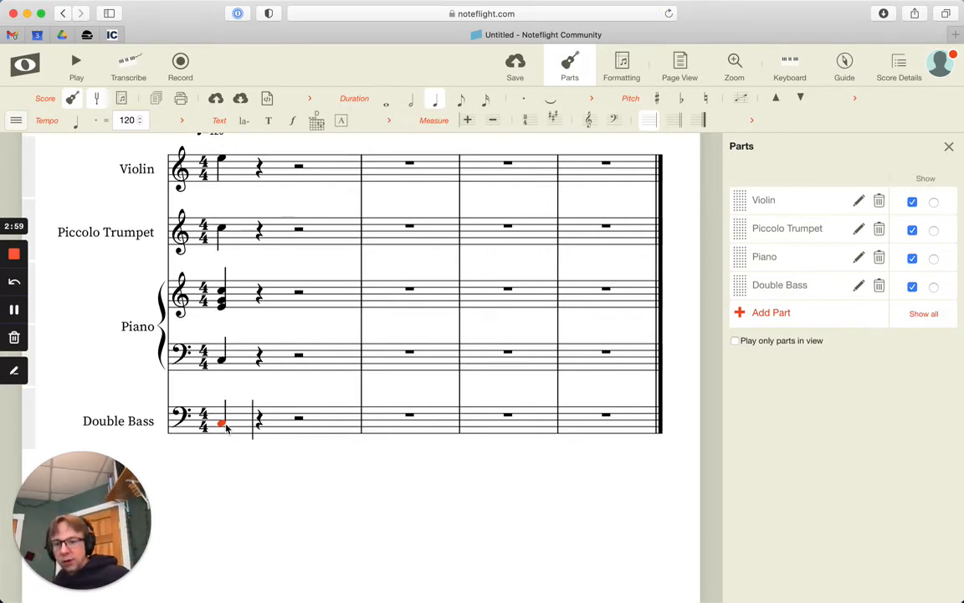
Toggle concert pitch off and on to compare how the double bass note is written in each view
scroll(241, 460, "up", 1)
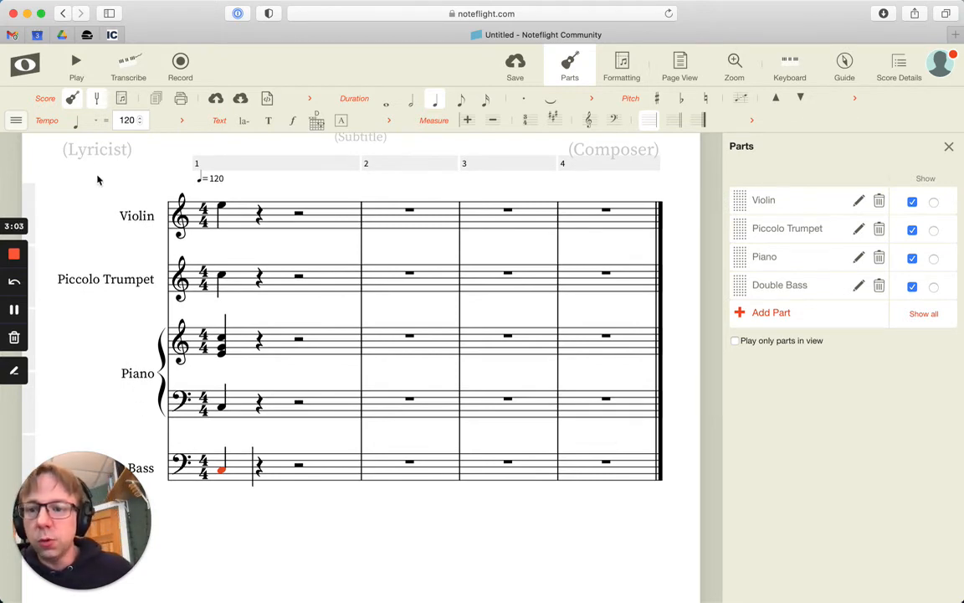
left_click(97, 99)
left_click(97, 100)
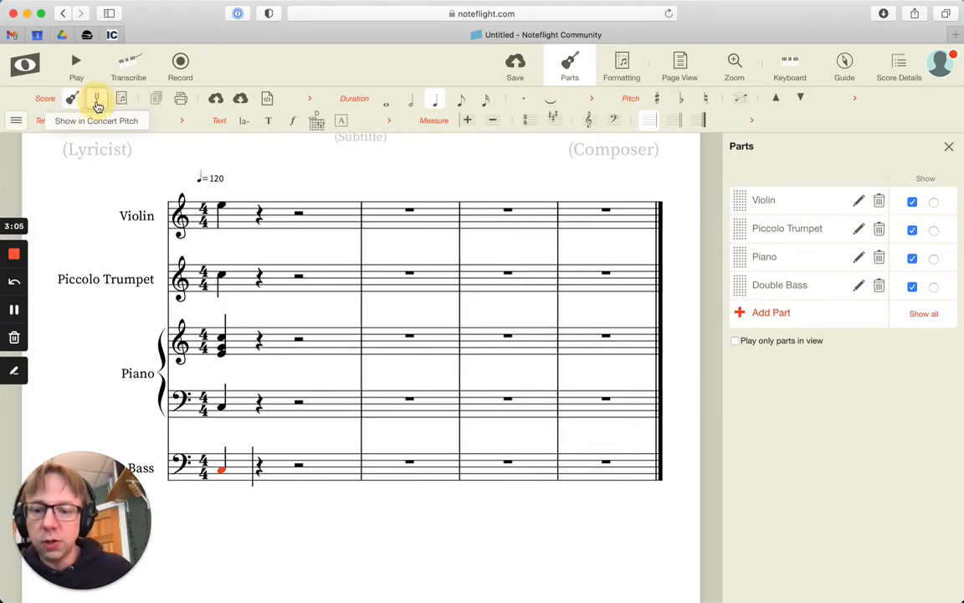
left_click(97, 104)
left_click(97, 104)
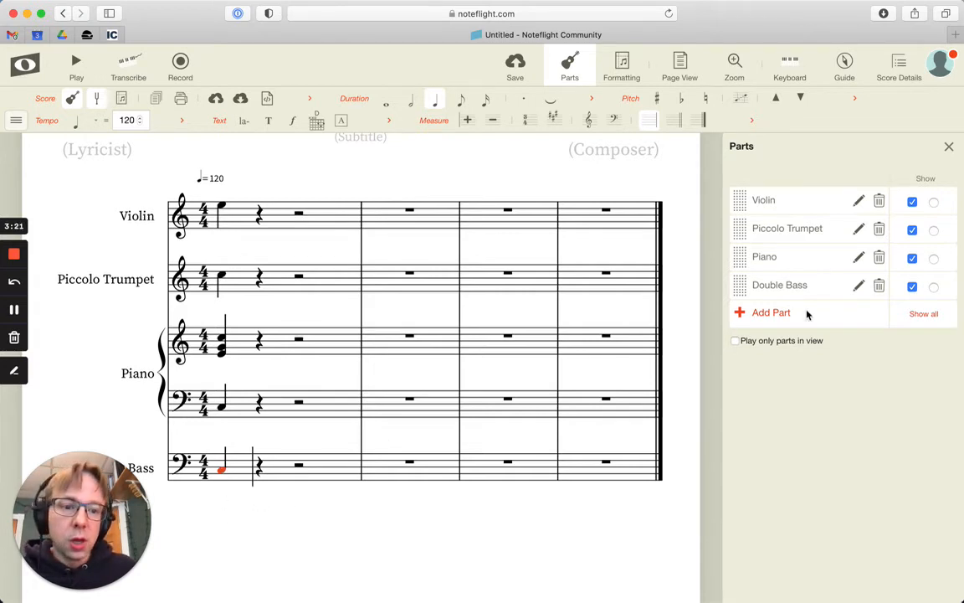
Review the Double Bass part's key, instrument octave and score octave settings
left_click(859, 286)
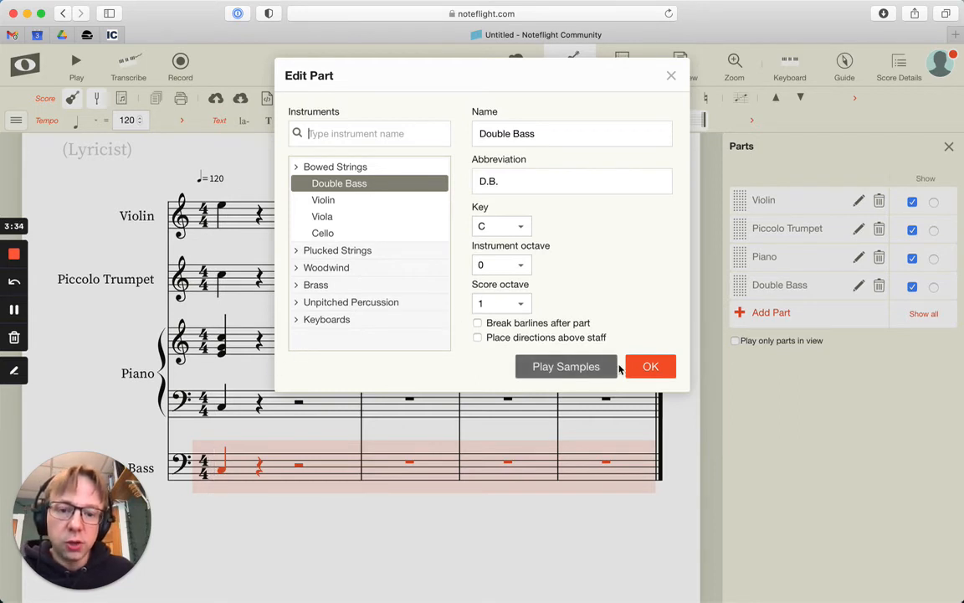
left_click(671, 76)
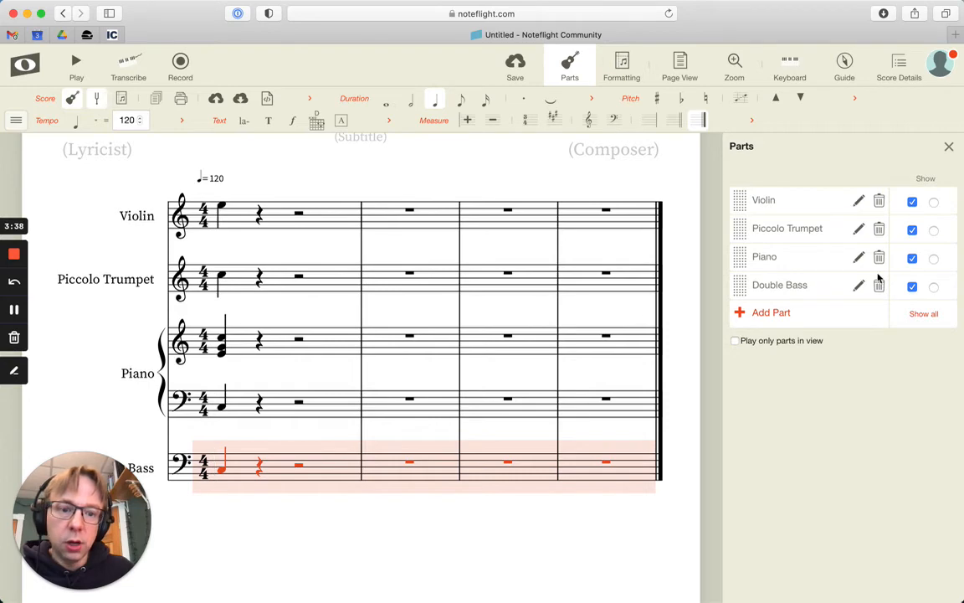
Enable breaking the barlines after the Piccolo Trumpet part and after the Piano part
left_click(858, 229)
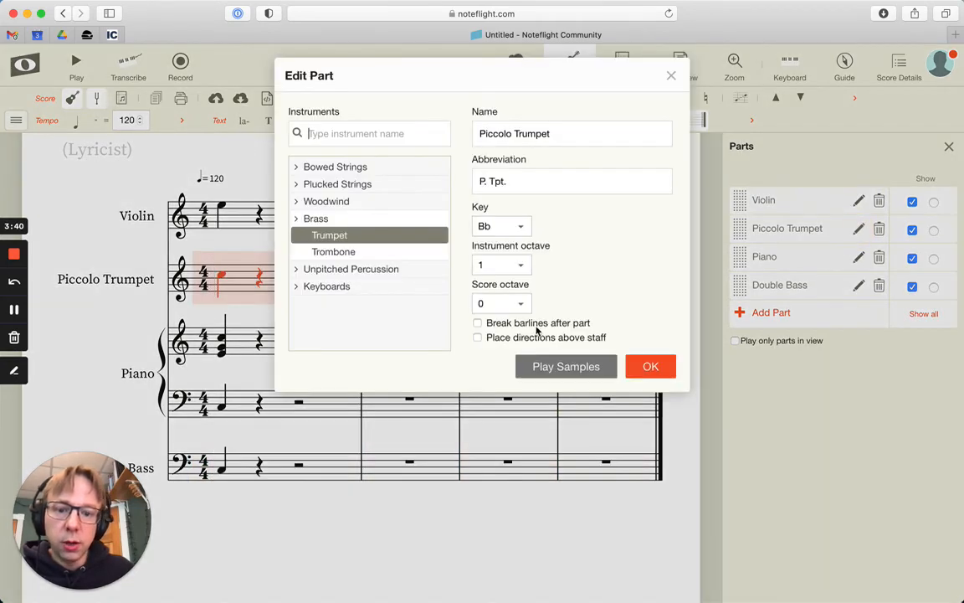
left_click(477, 323)
left_click(645, 366)
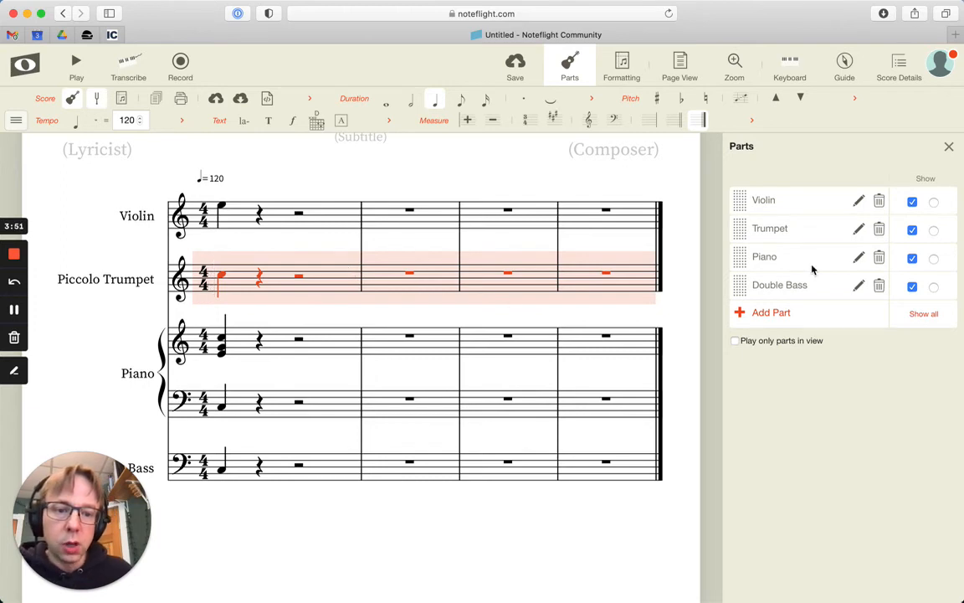
left_click(859, 258)
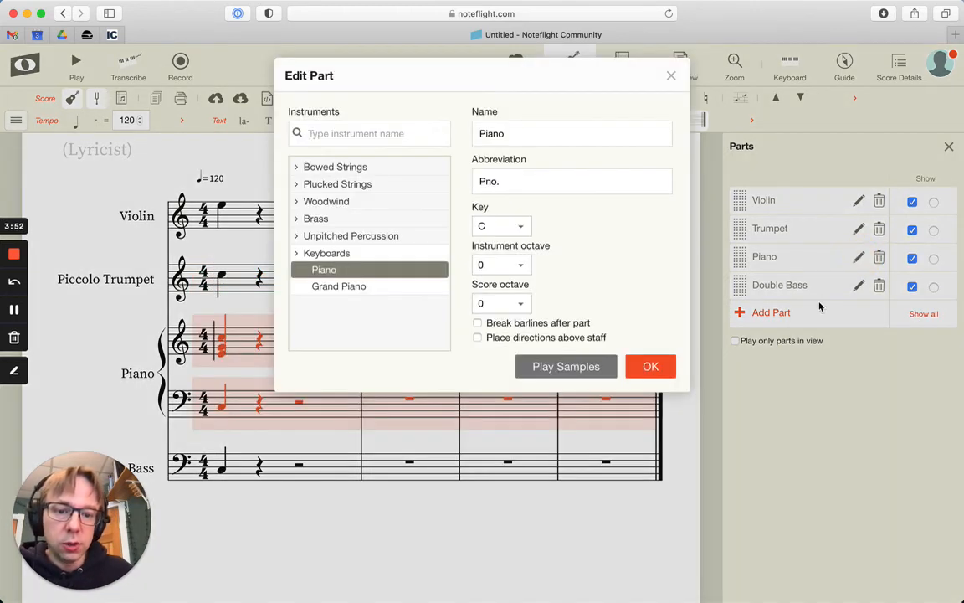
left_click(497, 327)
left_click(648, 368)
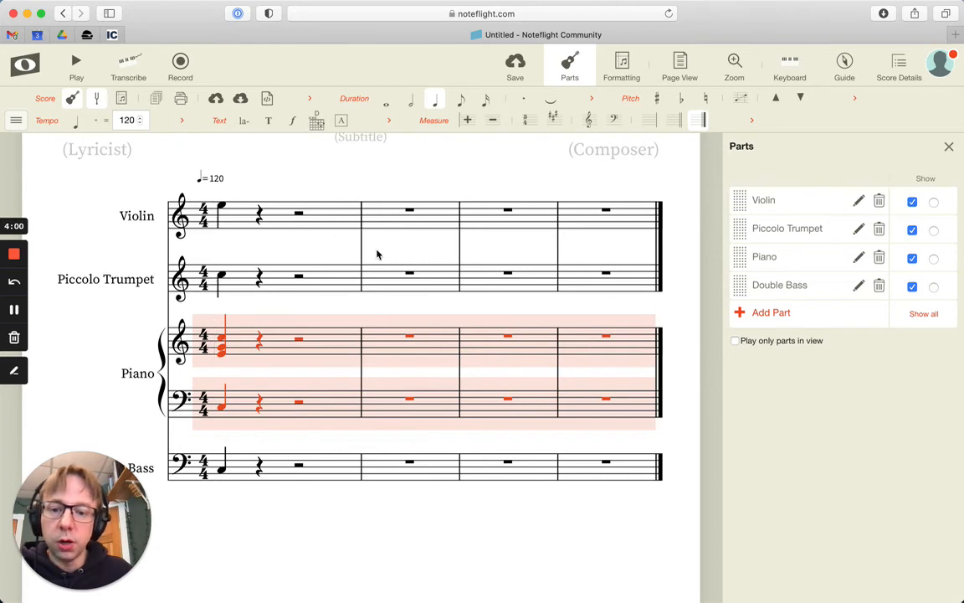
Review the Double Bass part's settings again and switch the score from concert pitch to transposed pitch
left_click(858, 287)
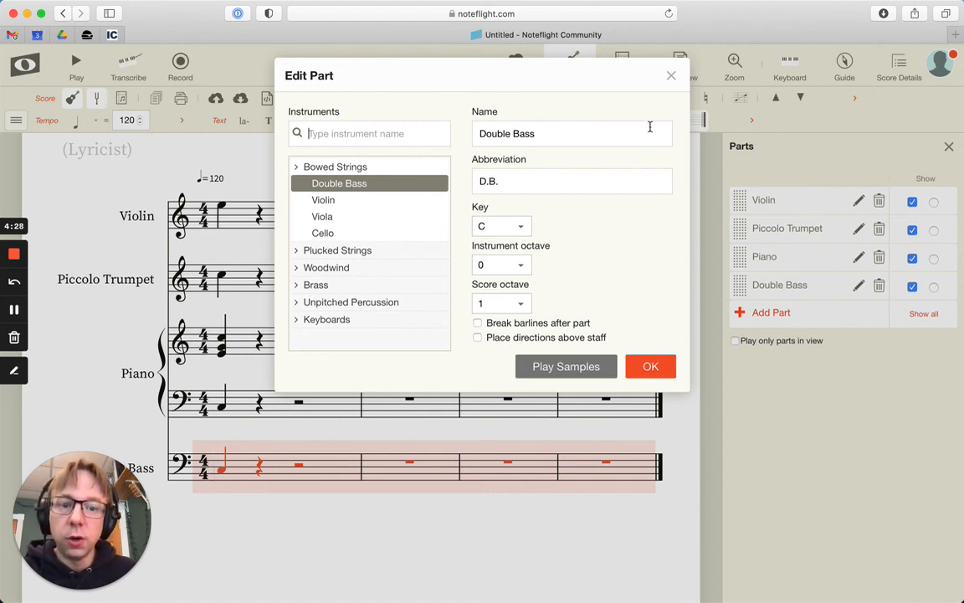
left_click(671, 75)
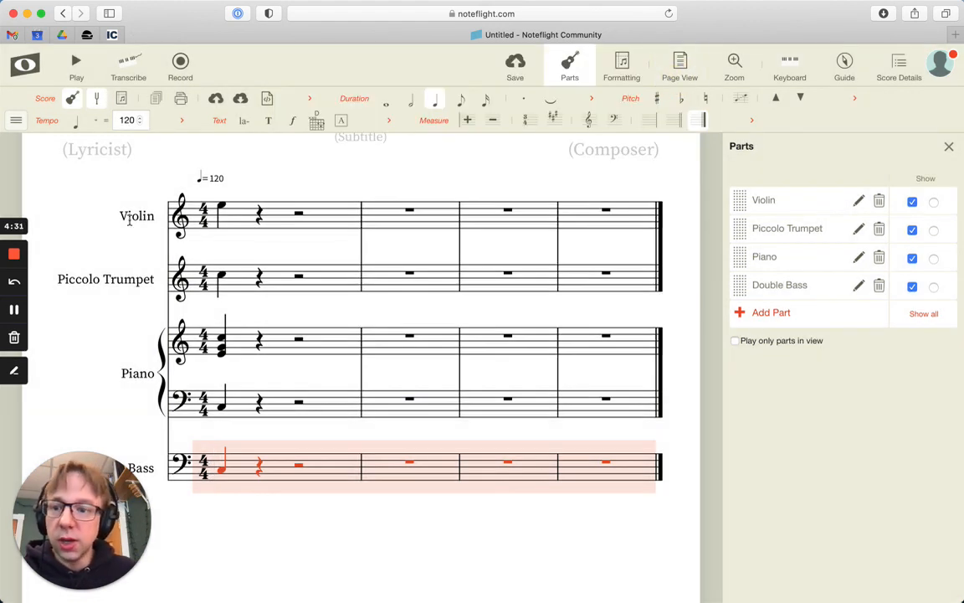
left_click(97, 102)
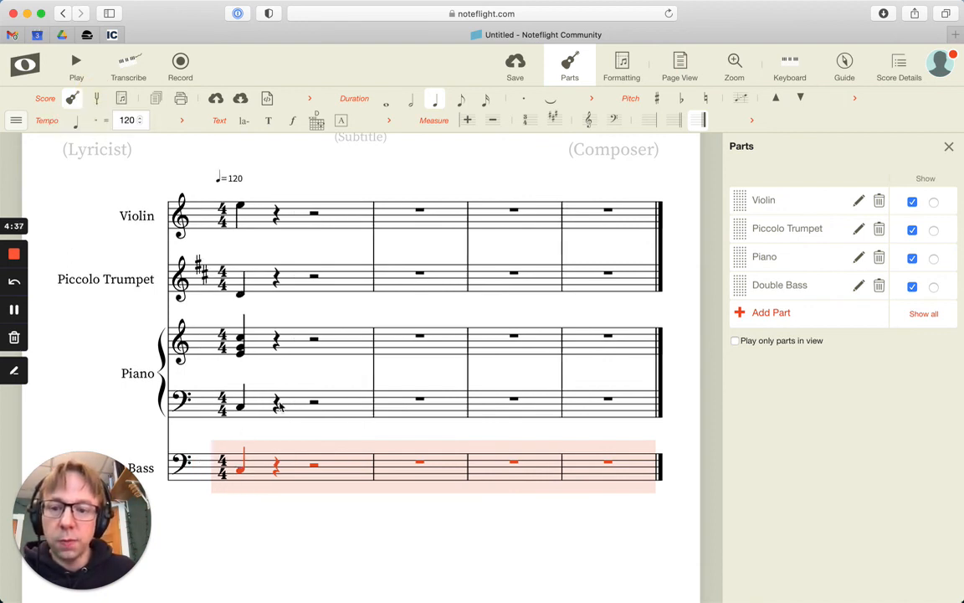
Look through the available instrument categories, including the bowed strings, in the Piccolo Trumpet part's settings
left_click(858, 228)
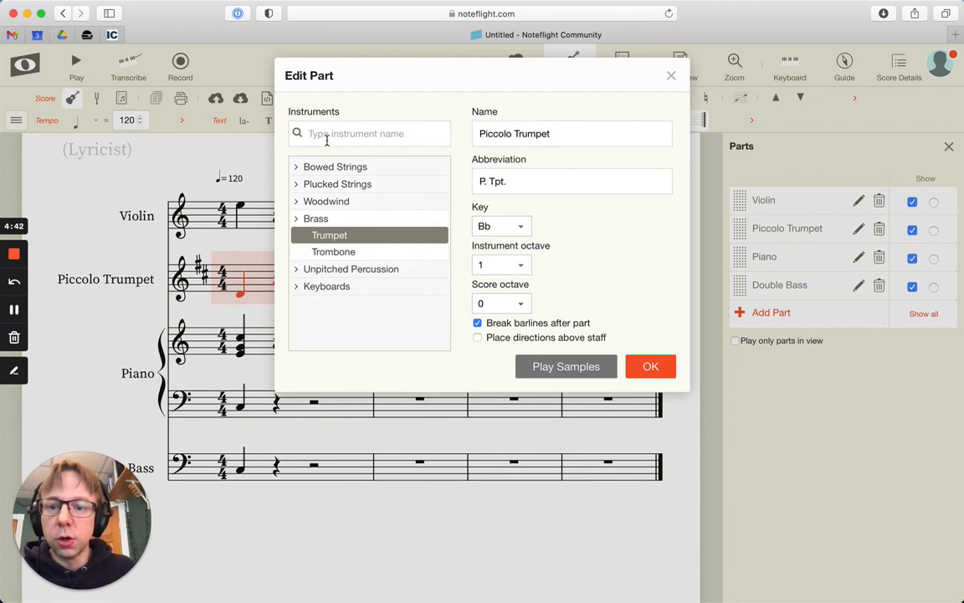
left_click(298, 166)
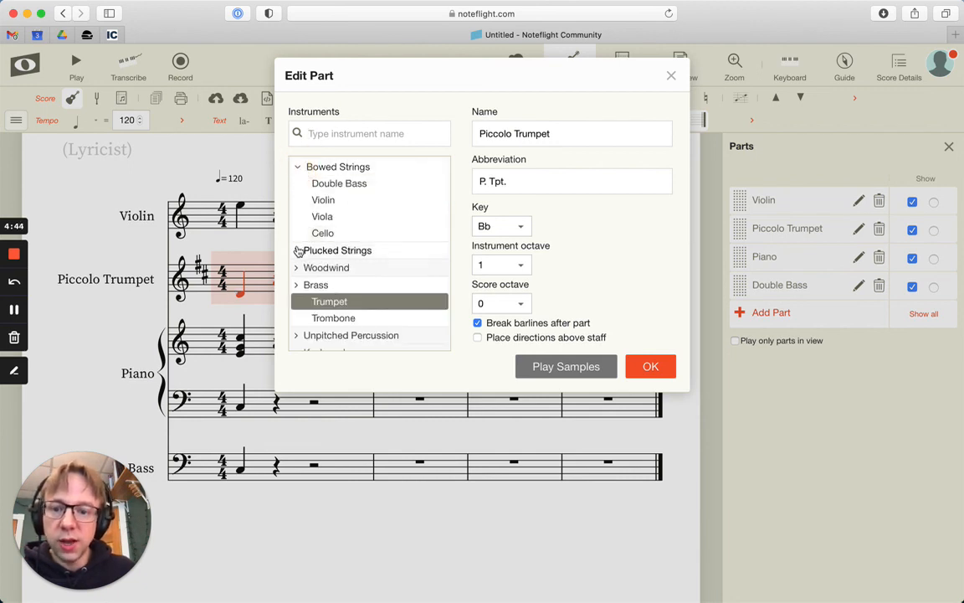
left_click(297, 251)
left_click(297, 251)
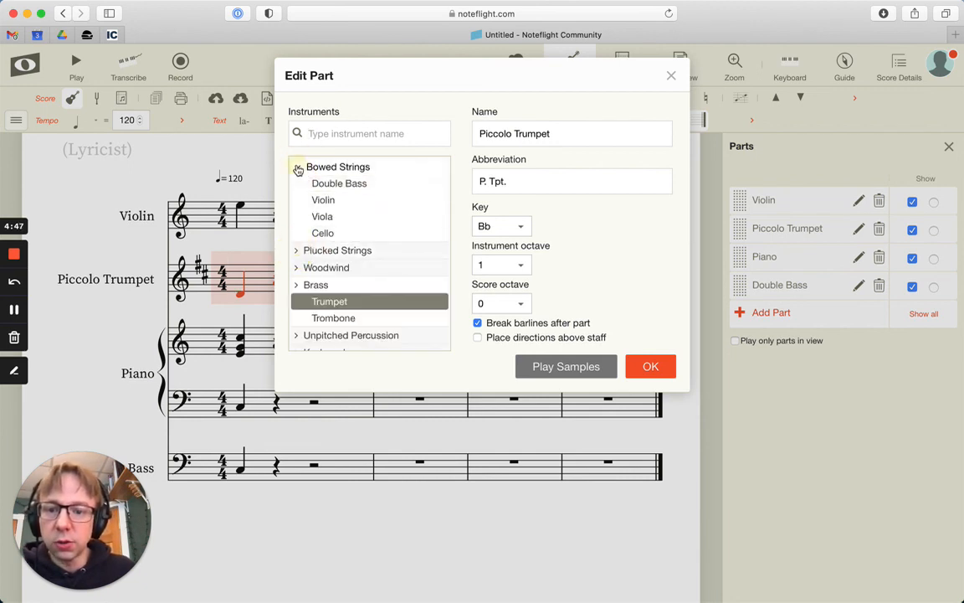
left_click(298, 166)
left_click(297, 218)
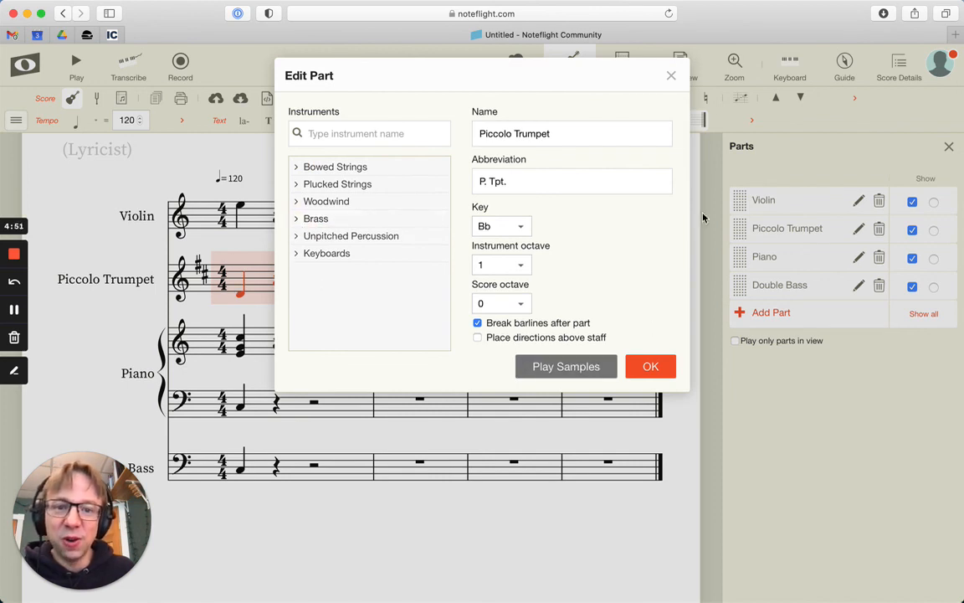
left_click(651, 366)
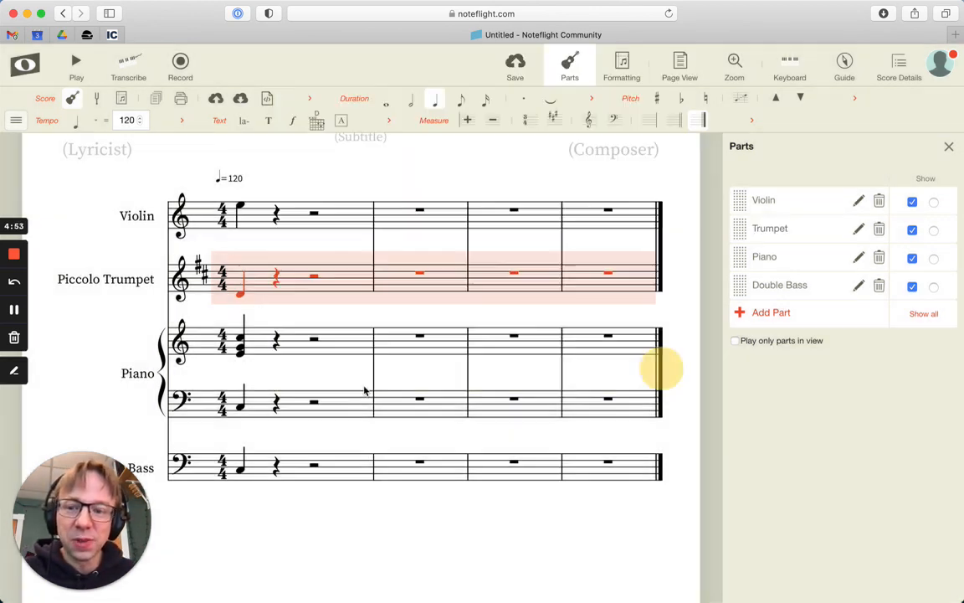